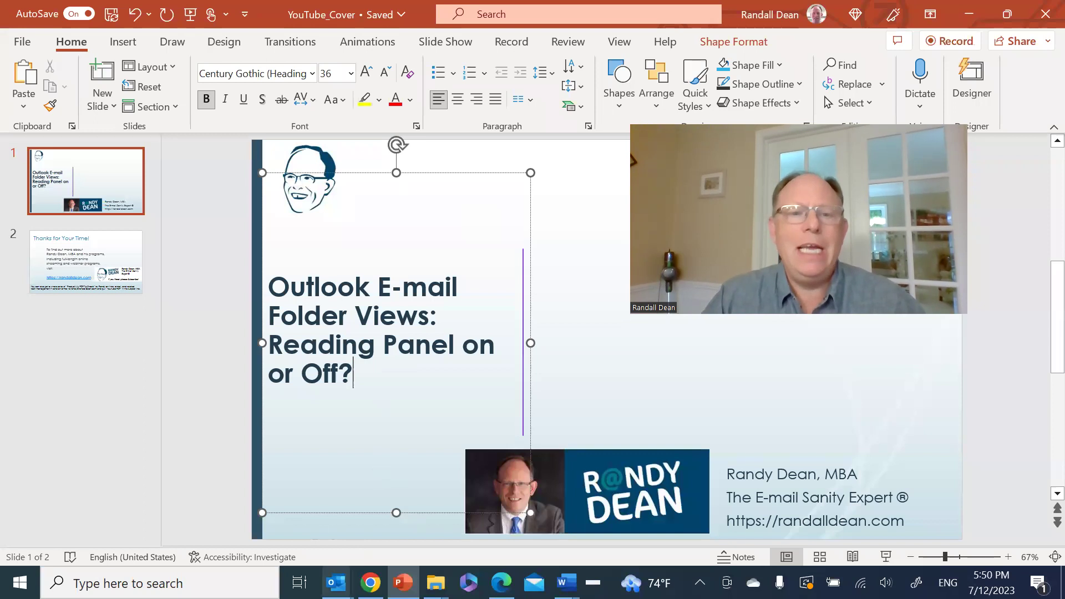
Switch from PowerPoint to the Outlook inbox window via its taskbar preview
mouse_move(337, 582)
left_click(249, 521)
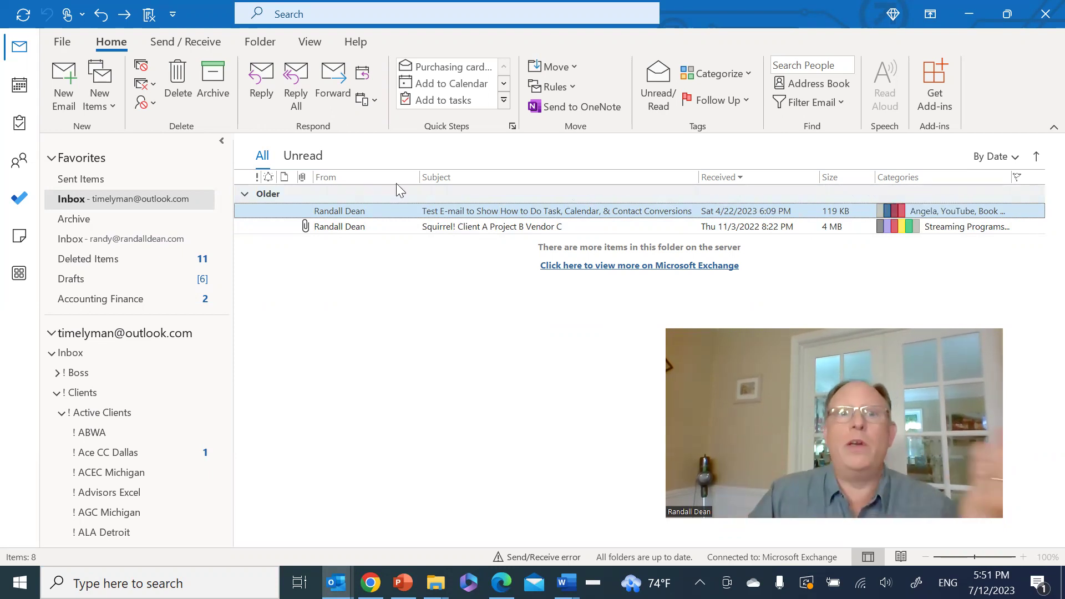
left_click(466, 179)
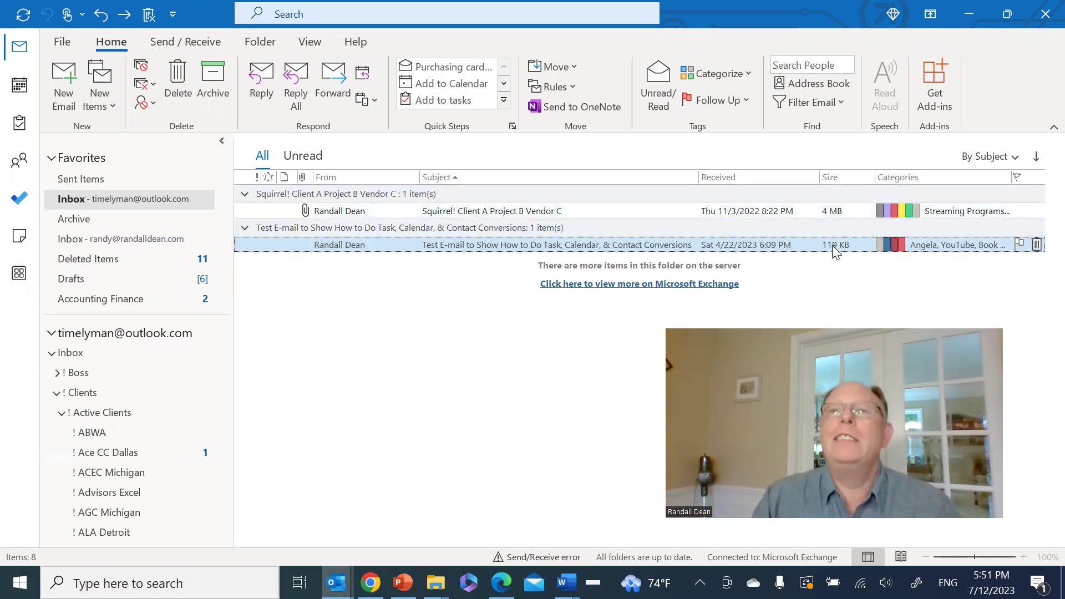
left_click(832, 180)
left_click(833, 177)
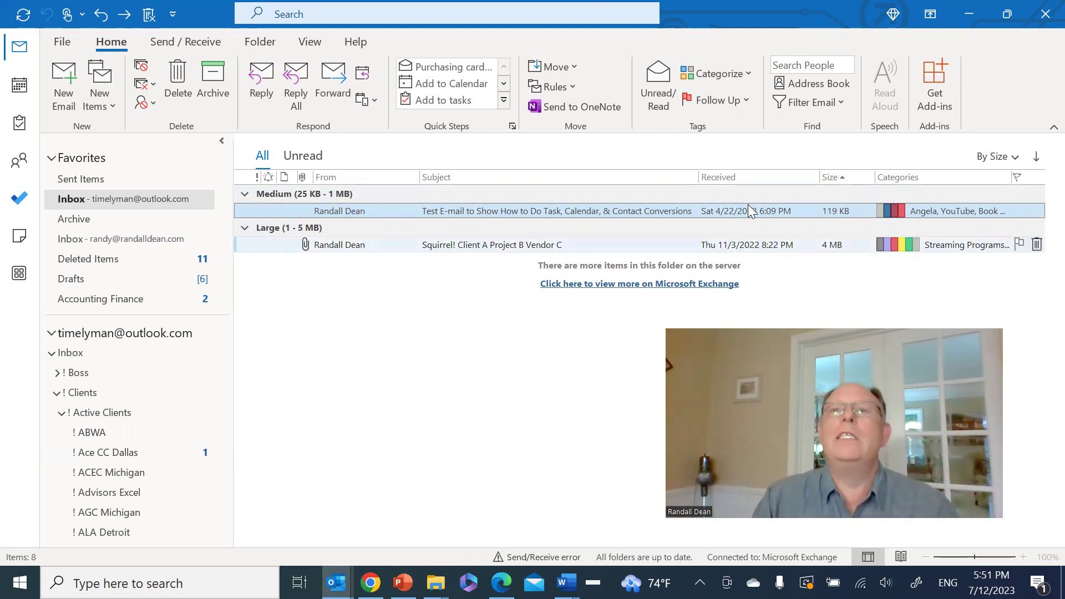
left_click(752, 177)
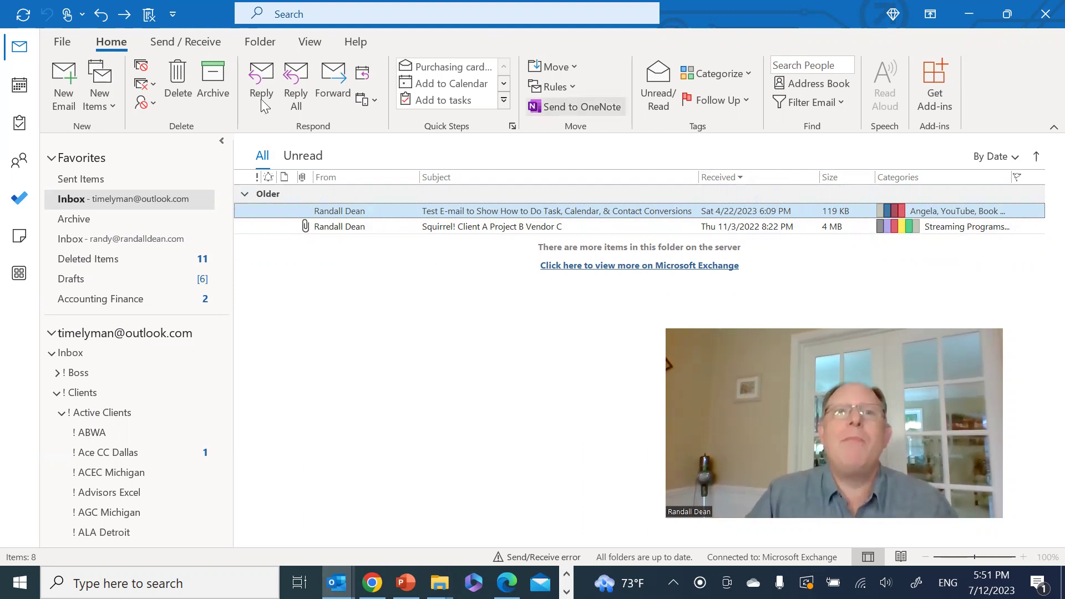
Try the reading pane on the right, then set the reading pane to Off
left_click(309, 42)
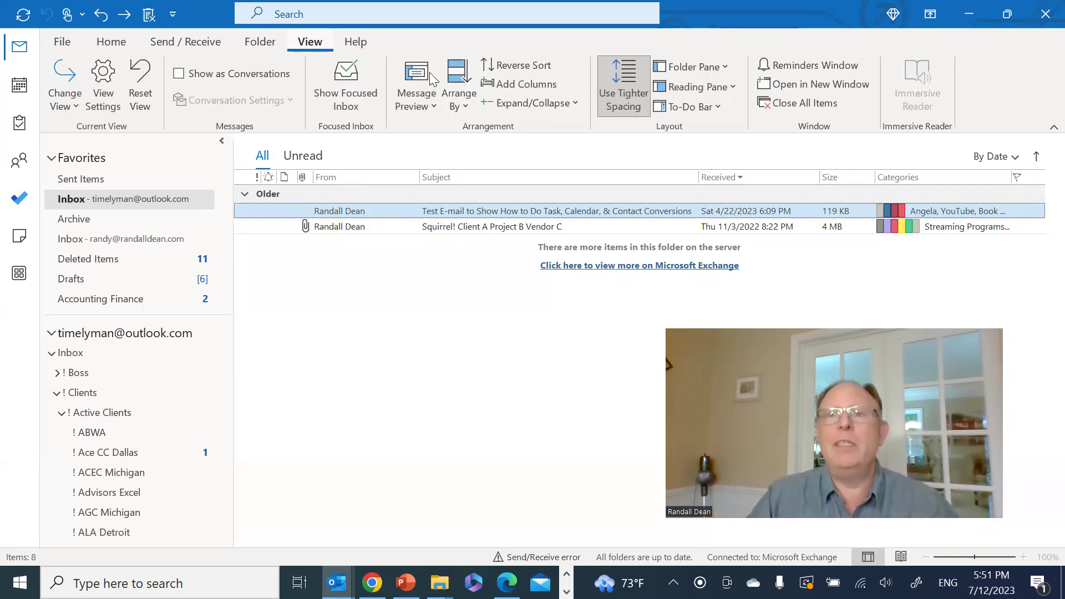
left_click(729, 89)
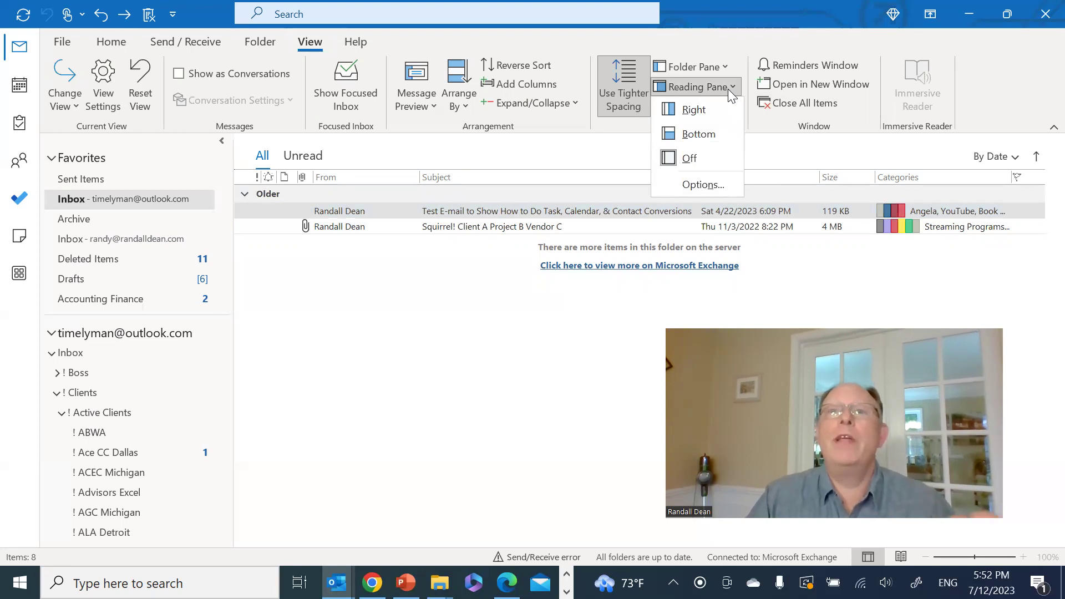
left_click(706, 111)
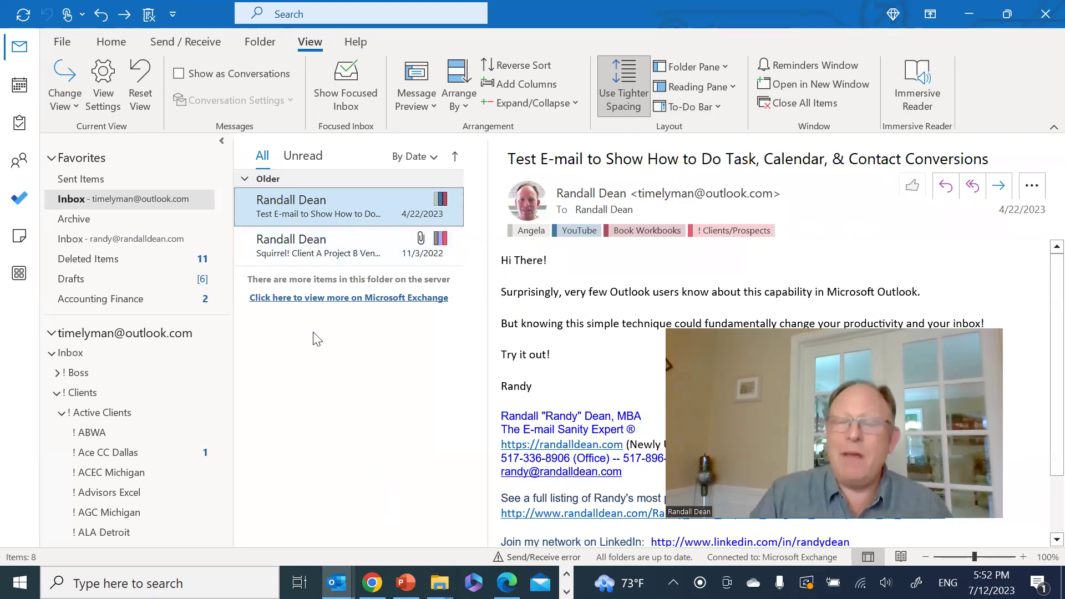
left_click(729, 88)
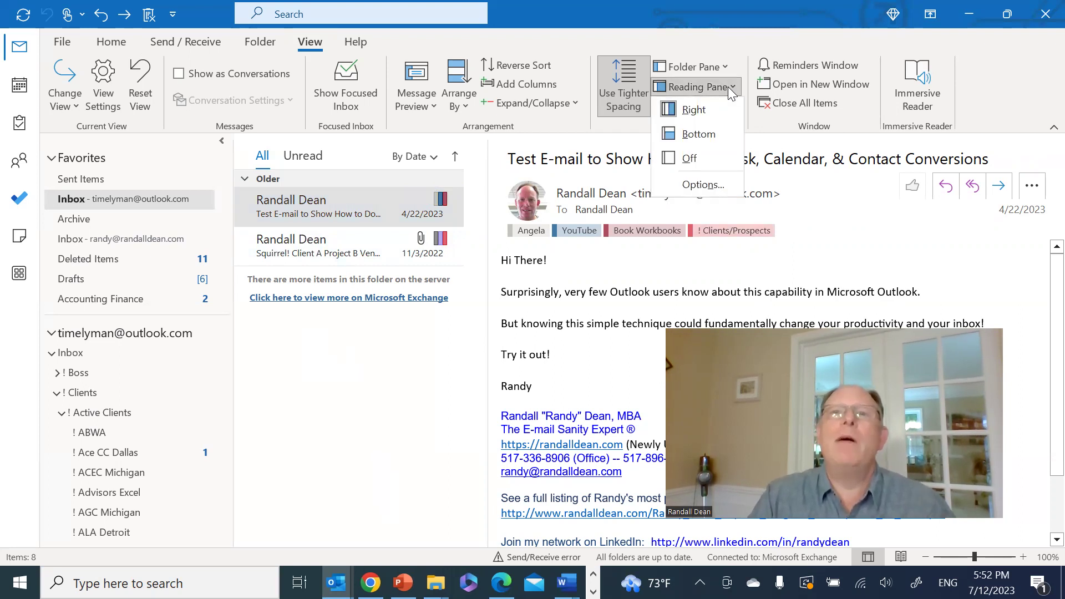
left_click(690, 159)
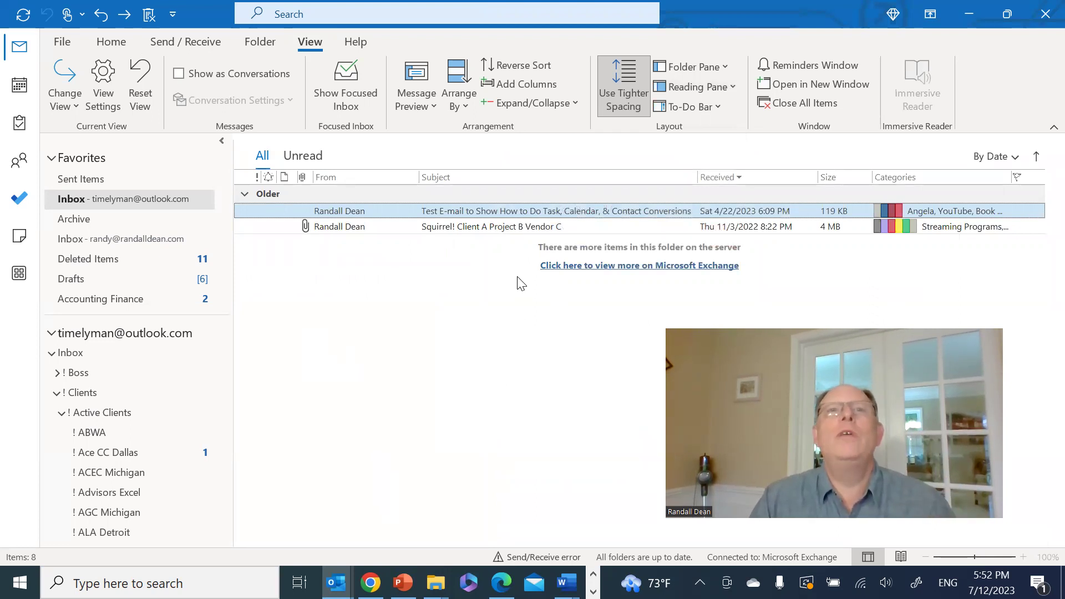
left_click(431, 107)
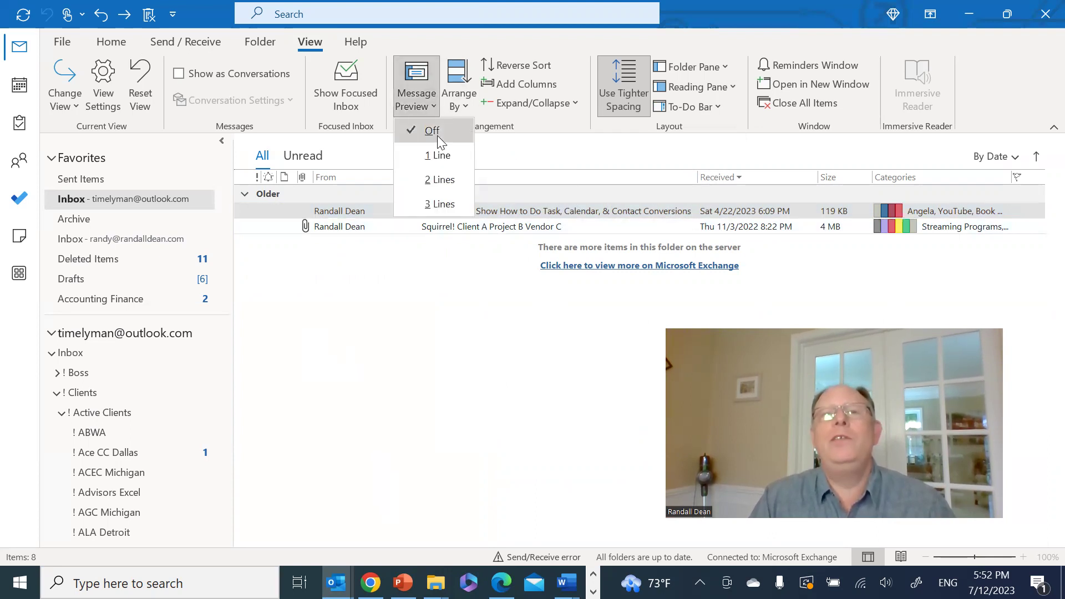
left_click(441, 156)
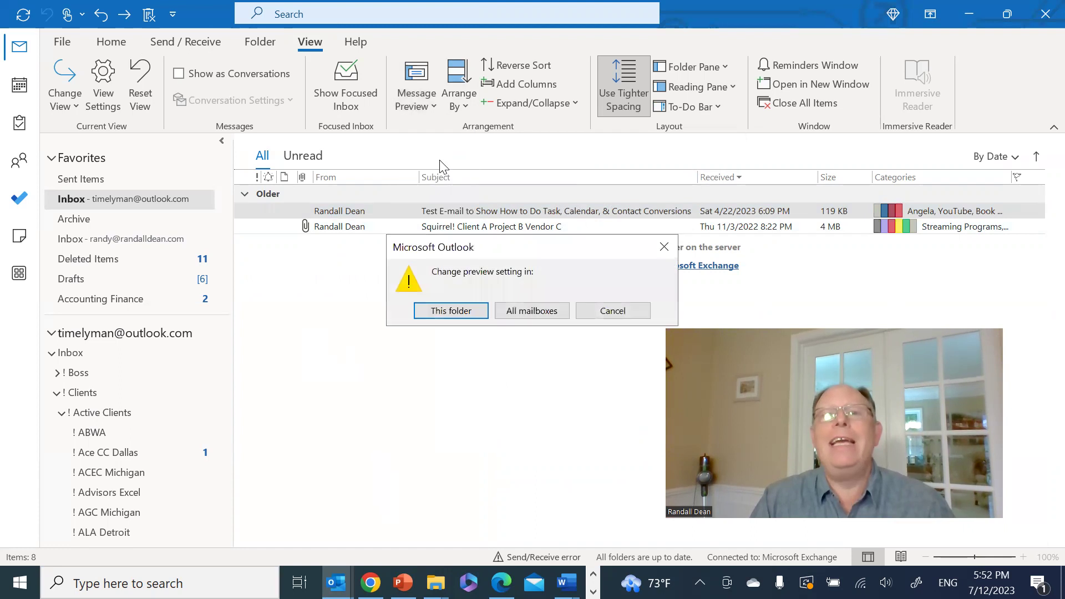
left_click(467, 310)
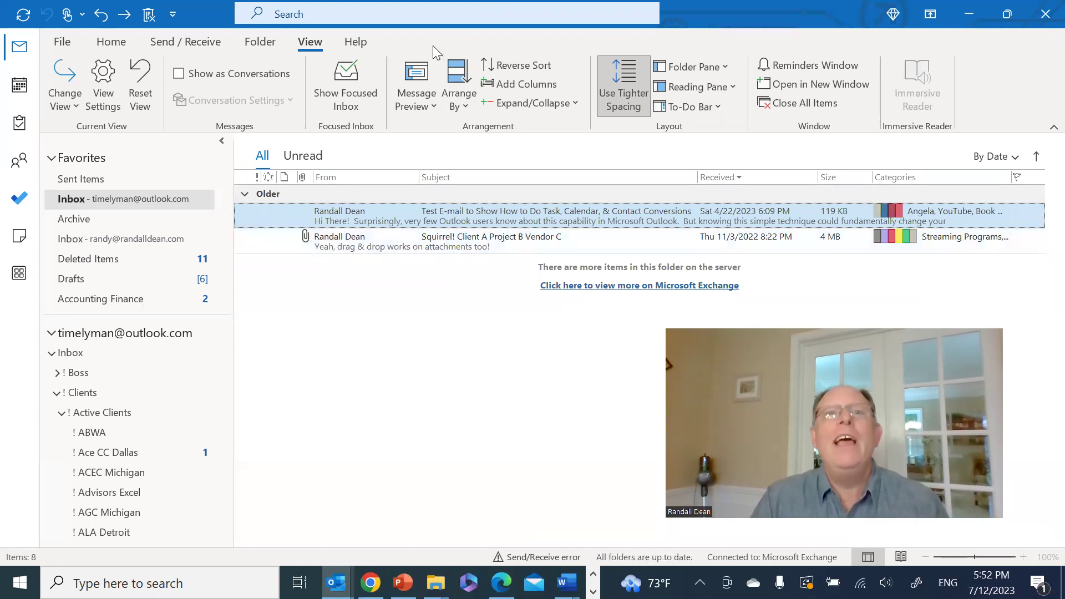
left_click(424, 106)
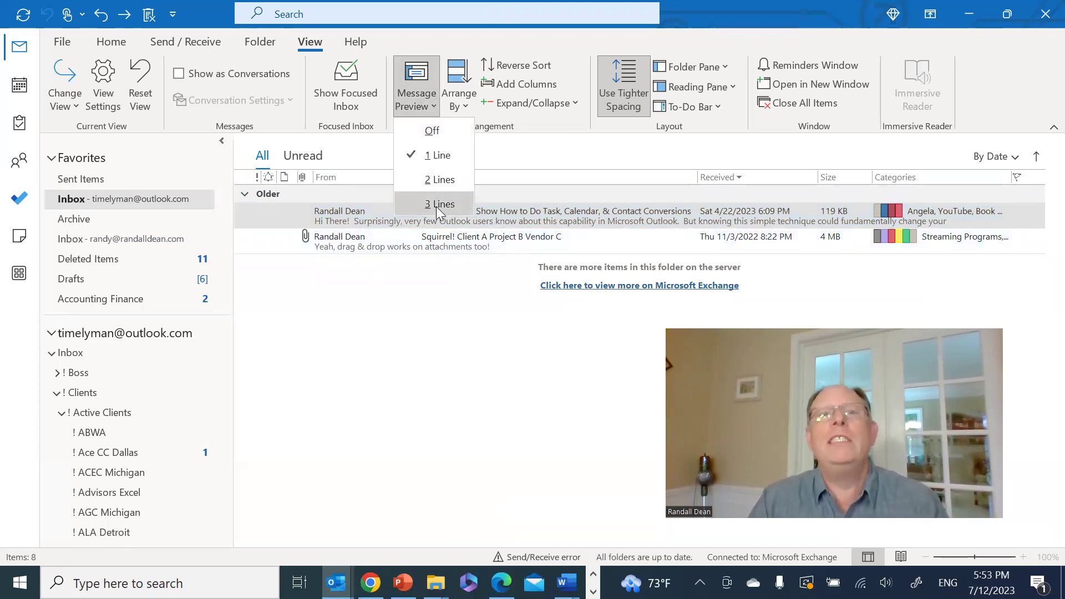
left_click(439, 199)
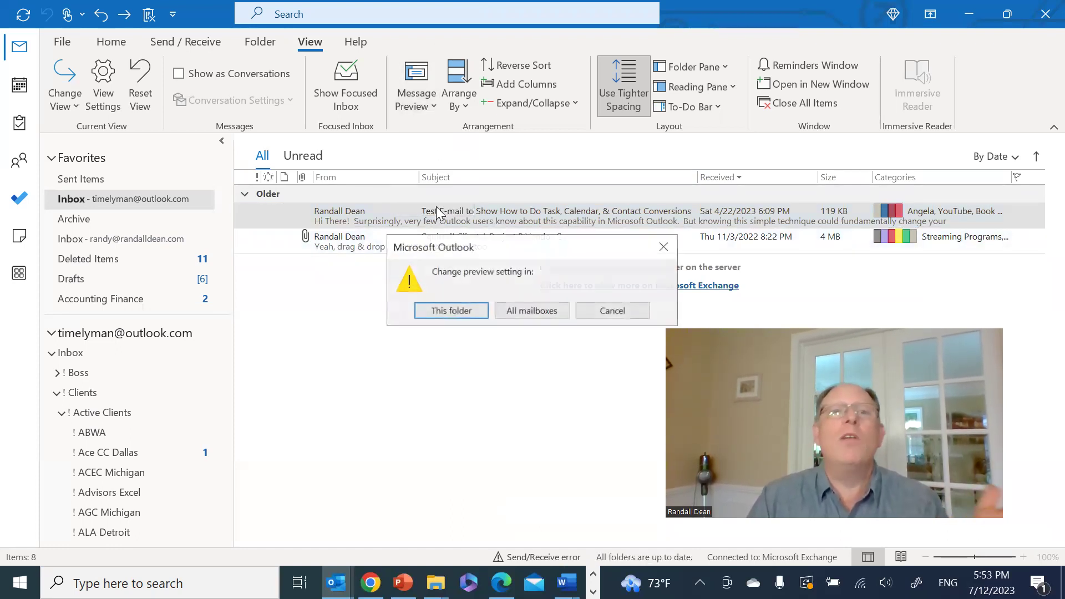
left_click(452, 310)
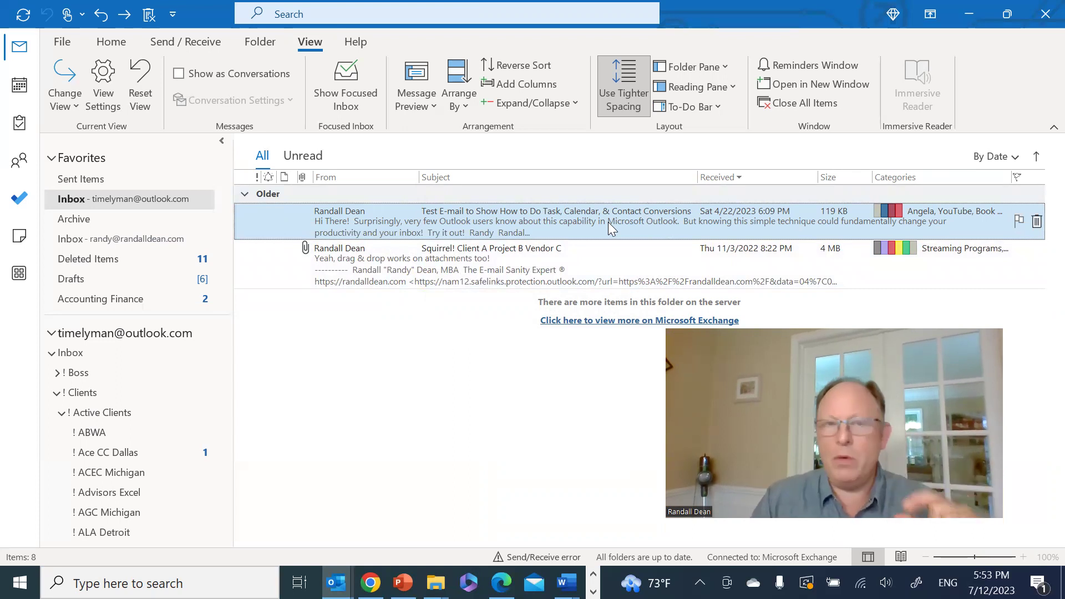
left_click(414, 98)
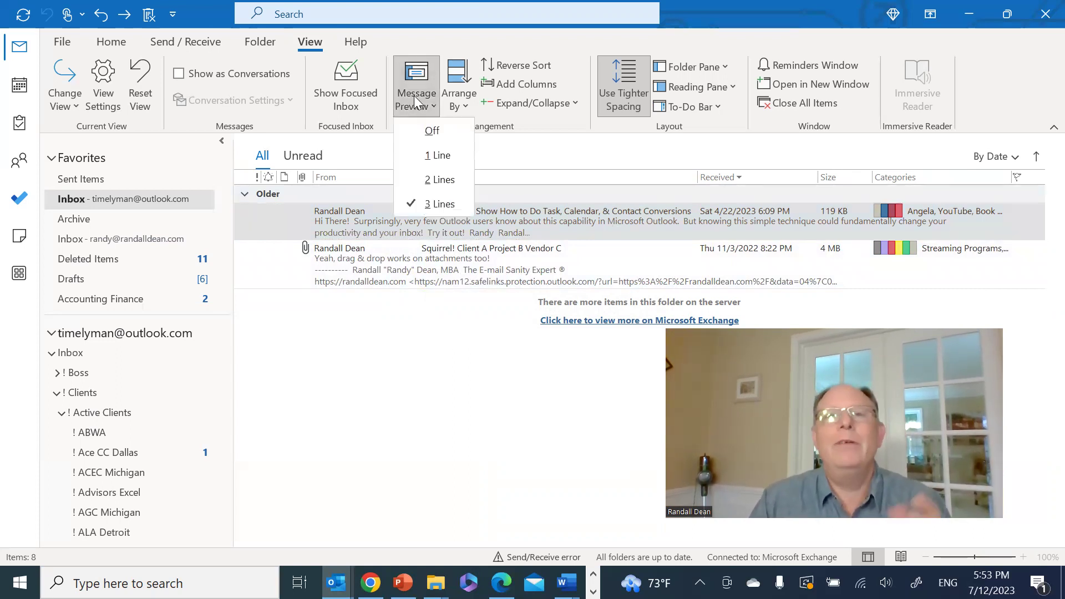
left_click(431, 132)
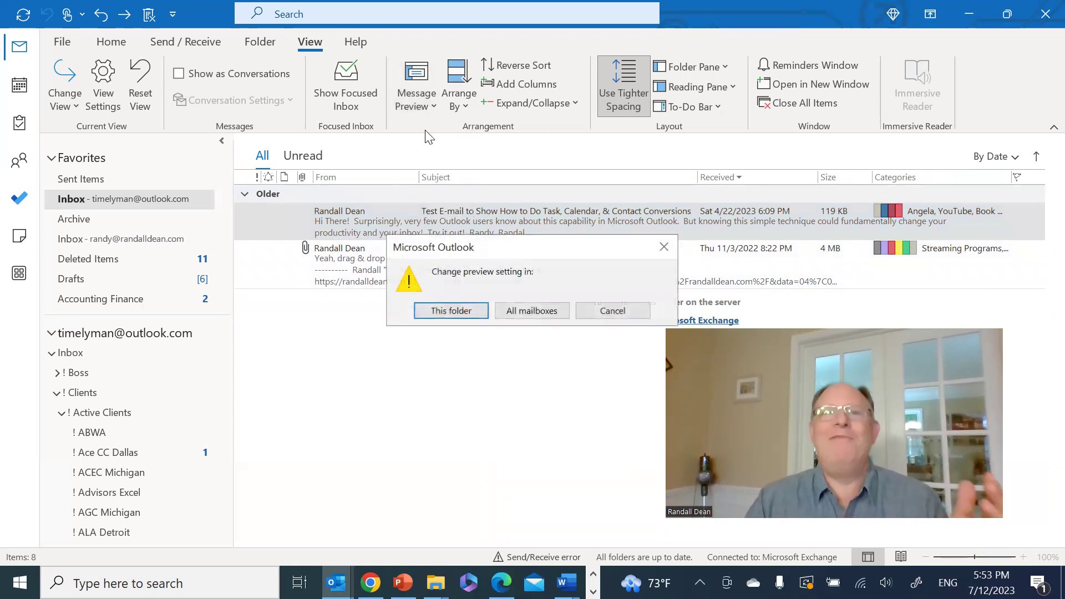
left_click(433, 314)
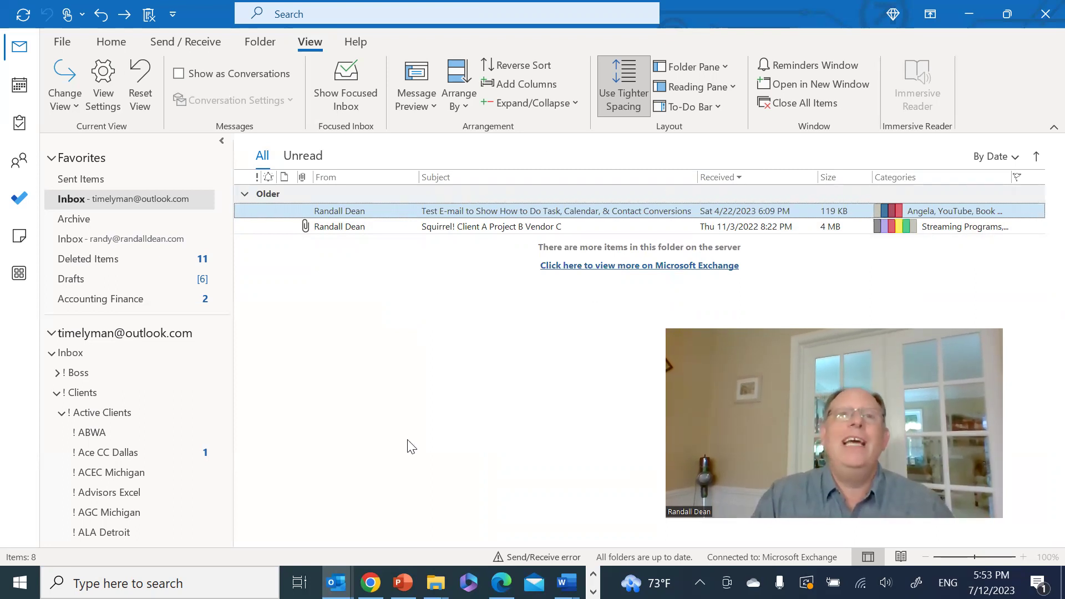
Add a Created column before Received from the Field Chooser, widen it, then remove it
right_click(366, 179)
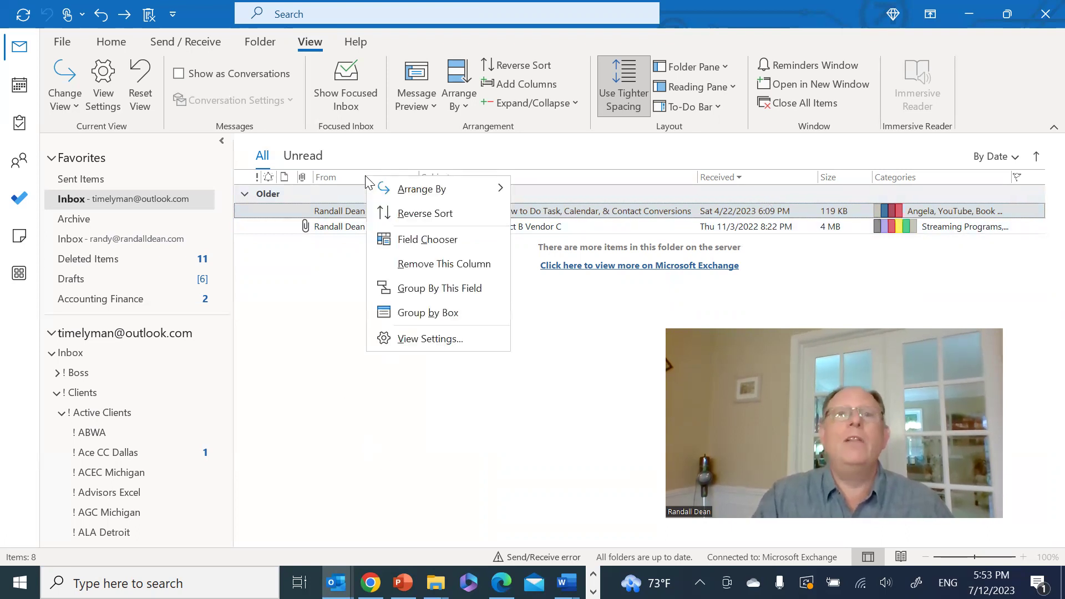
left_click(425, 242)
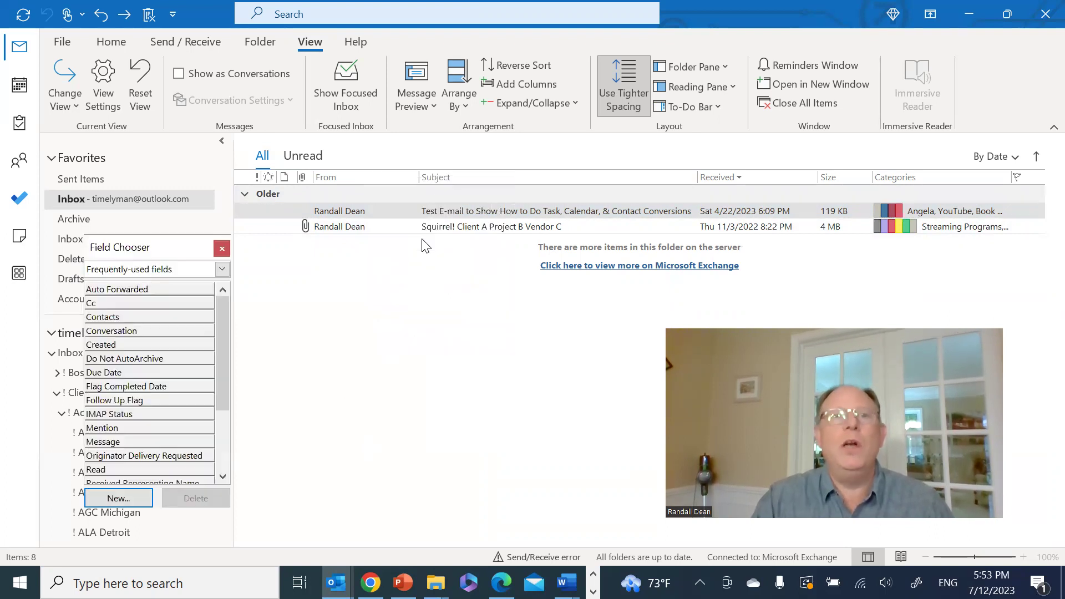
left_click(166, 345)
left_click_drag(172, 349, 623, 212)
left_click_drag(670, 184, 669, 187)
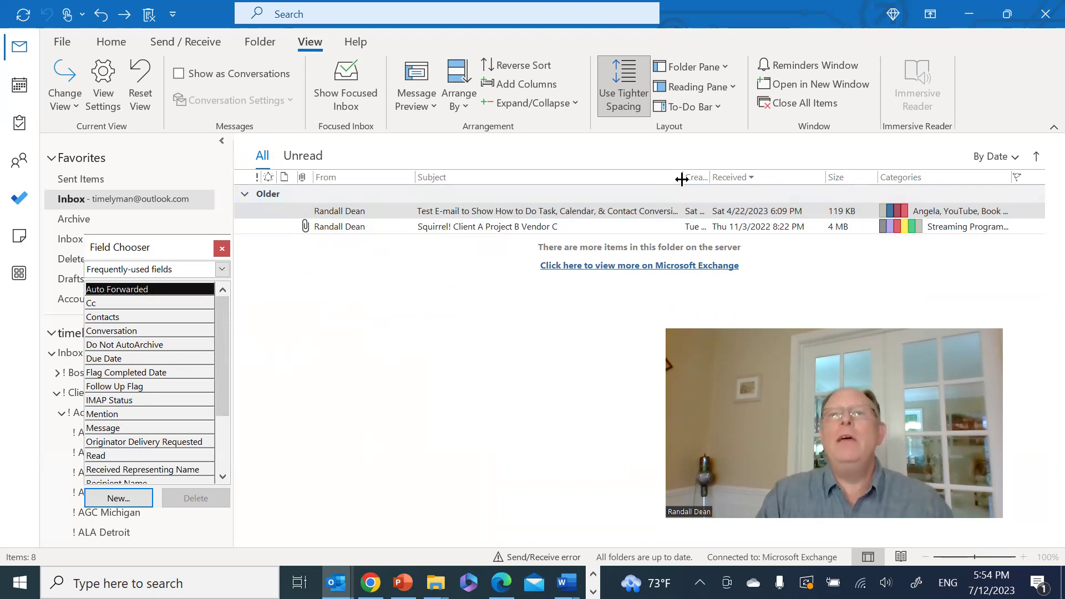
left_click_drag(684, 179, 736, 177)
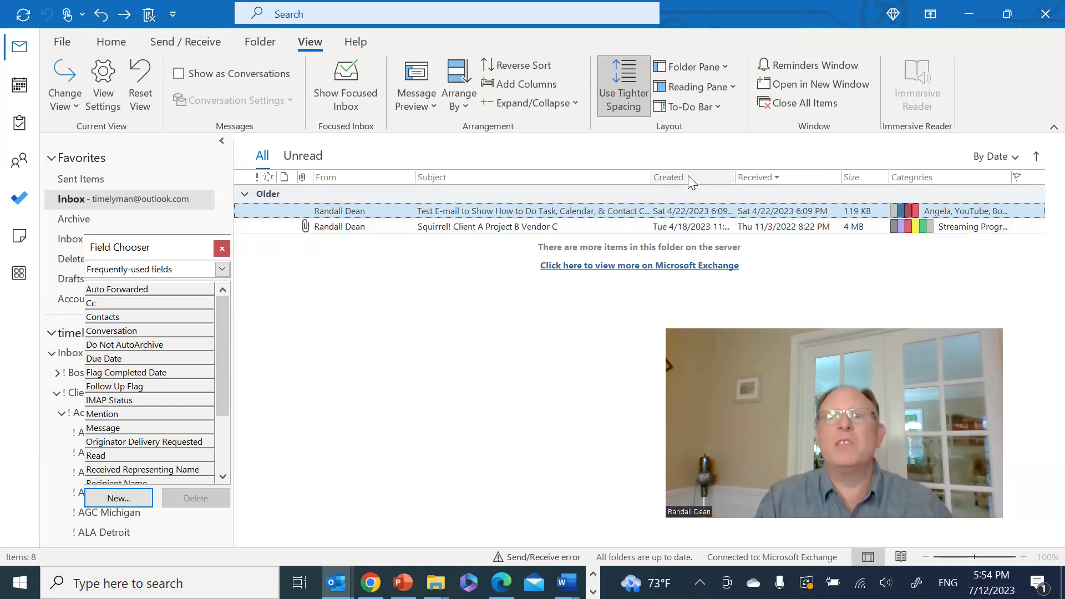
mouse_move(688, 178)
left_mouse_down()
mouse_move(452, 297)
mouse_move(252, 304)
mouse_move(189, 319)
left_mouse_up()
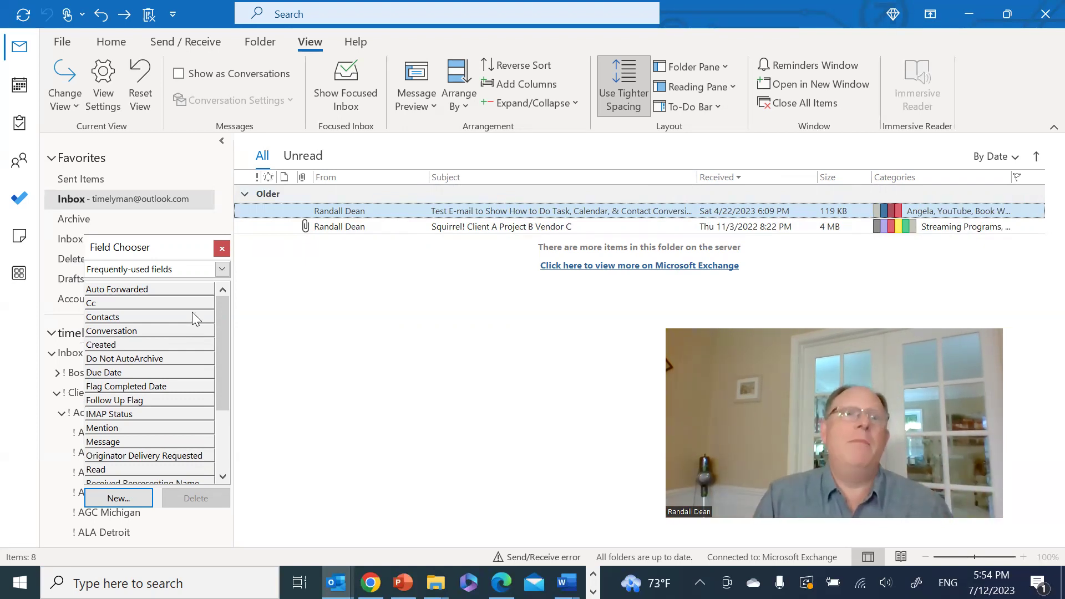
Close the Field Chooser, collapse ! Clients, and expand then collapse ! Streaming Programs
left_click(225, 251)
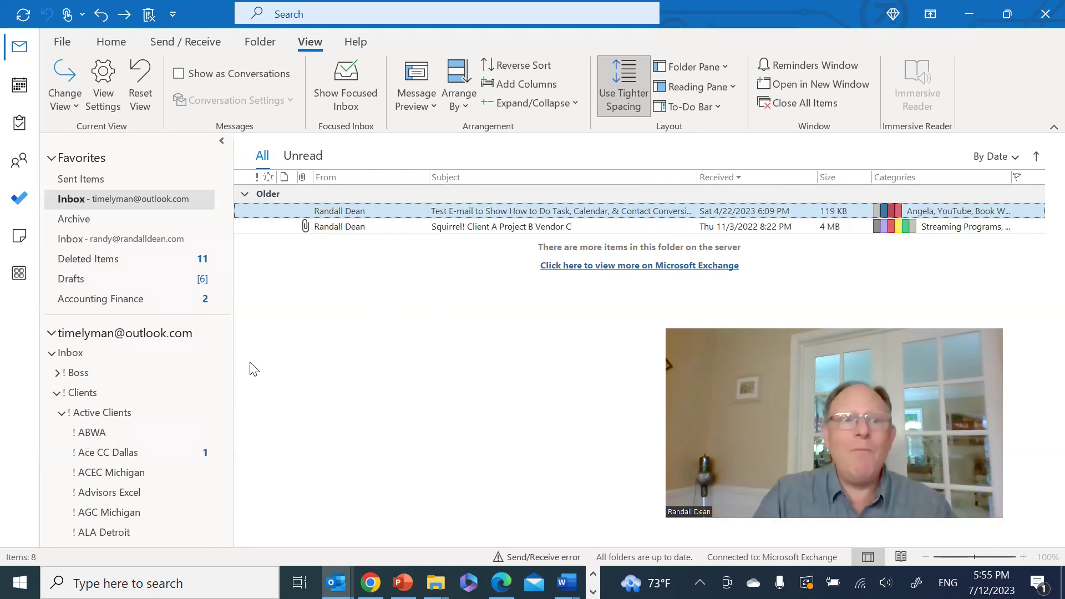
left_click(56, 393)
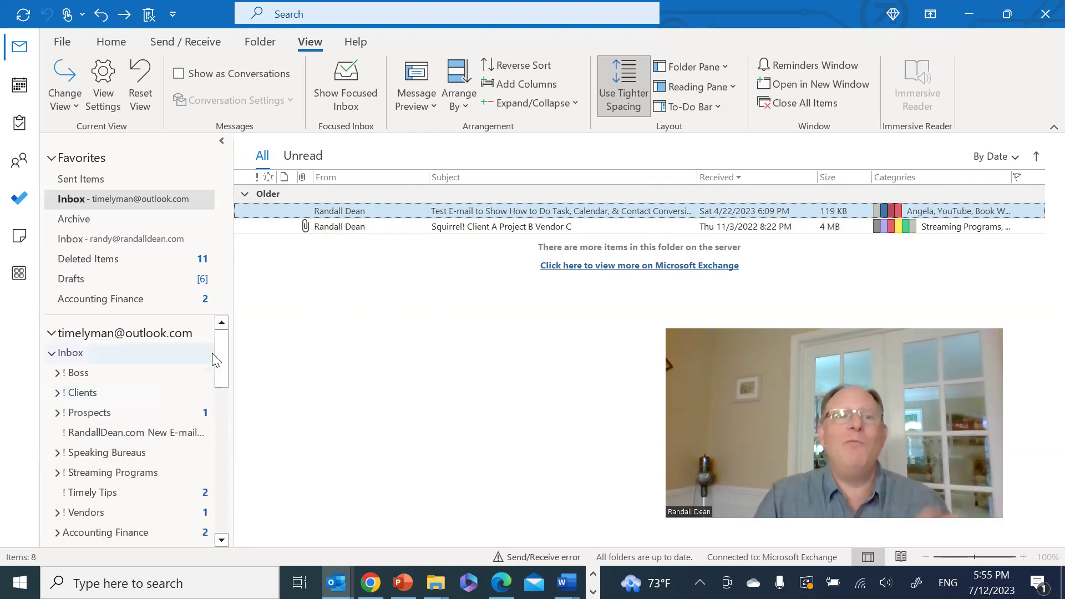
left_click_drag(223, 352, 222, 375)
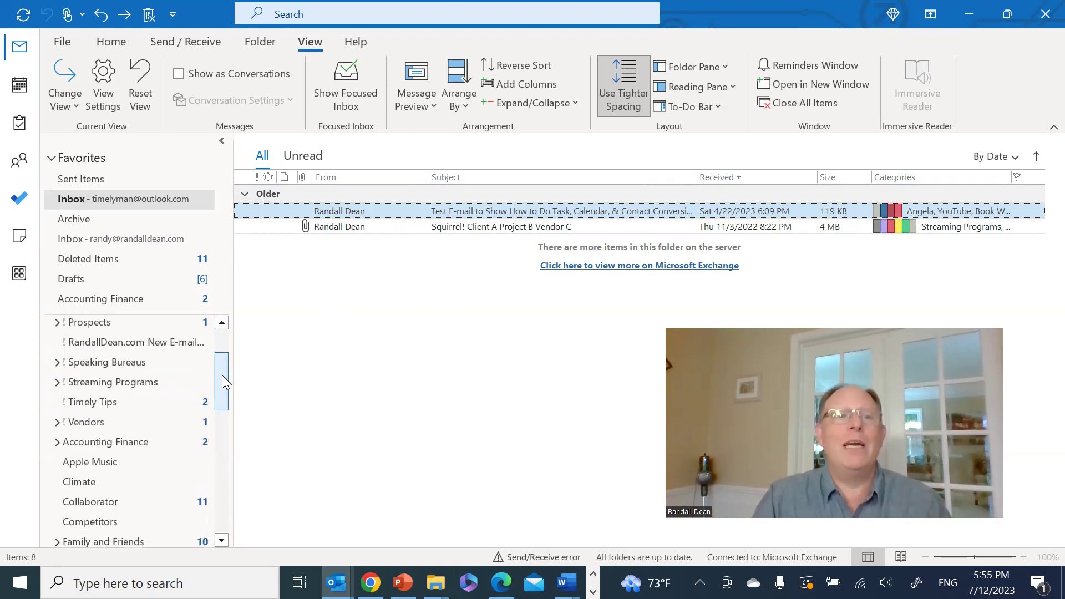
left_click(57, 378)
left_click(57, 378)
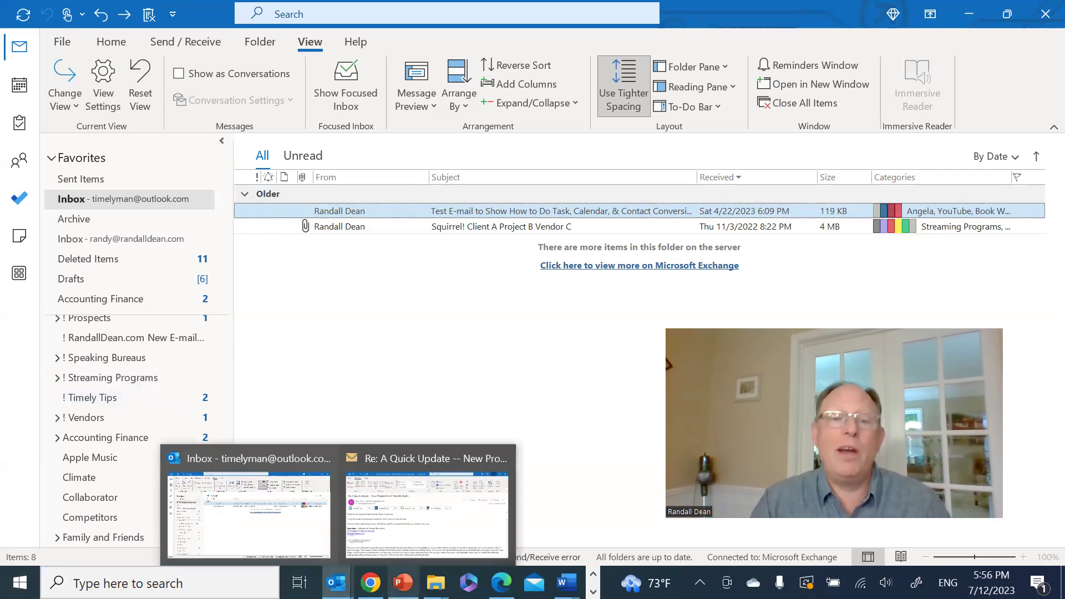
Bring the YouTube_Cover presentation forward and show slide 2, 'Thanks for Your Time!'
mouse_move(403, 582)
left_click(406, 466)
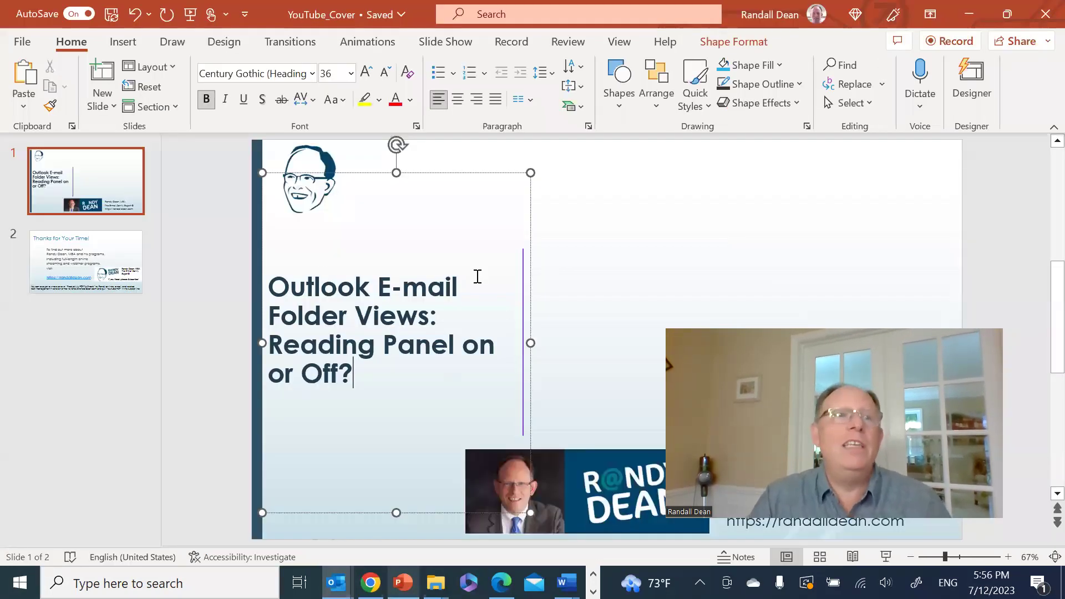
left_click(100, 265)
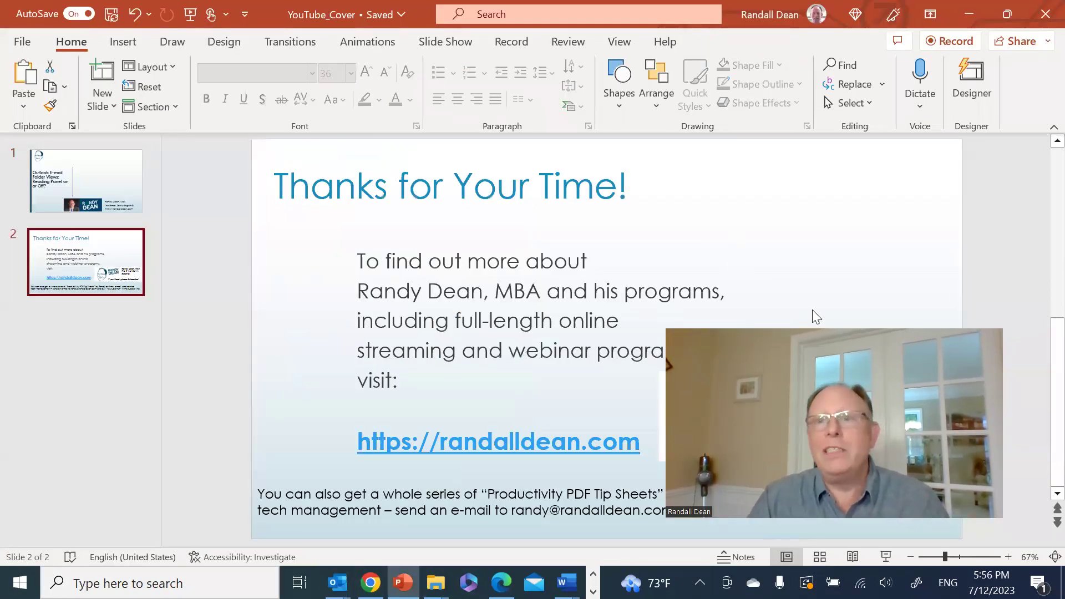